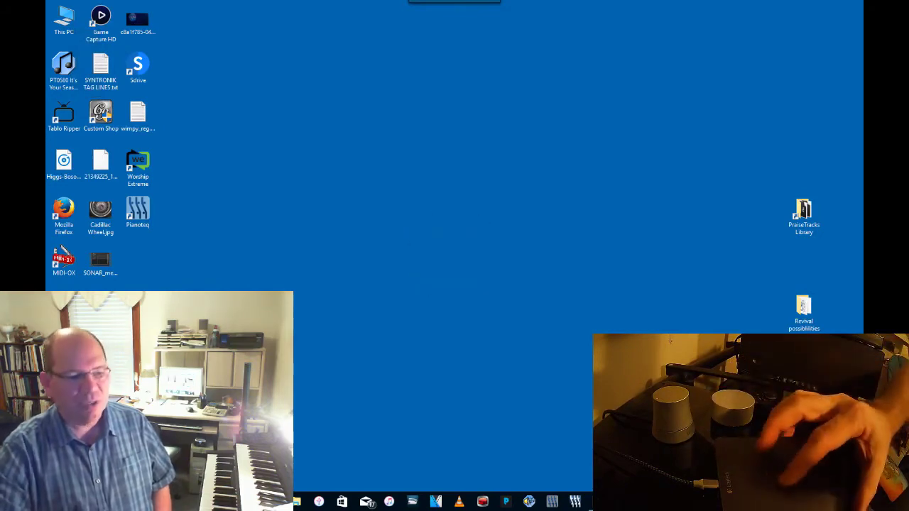
Bring up the browser window with the Microsoft Surface image results and look through the page, including its related images
key("super+d")
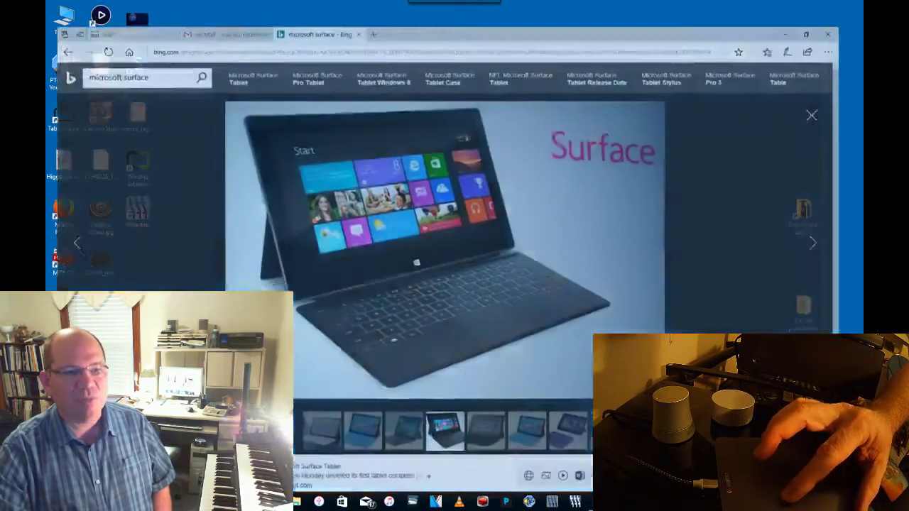
scroll(485, 235, "down", 4)
scroll(484, 235, "up", 2)
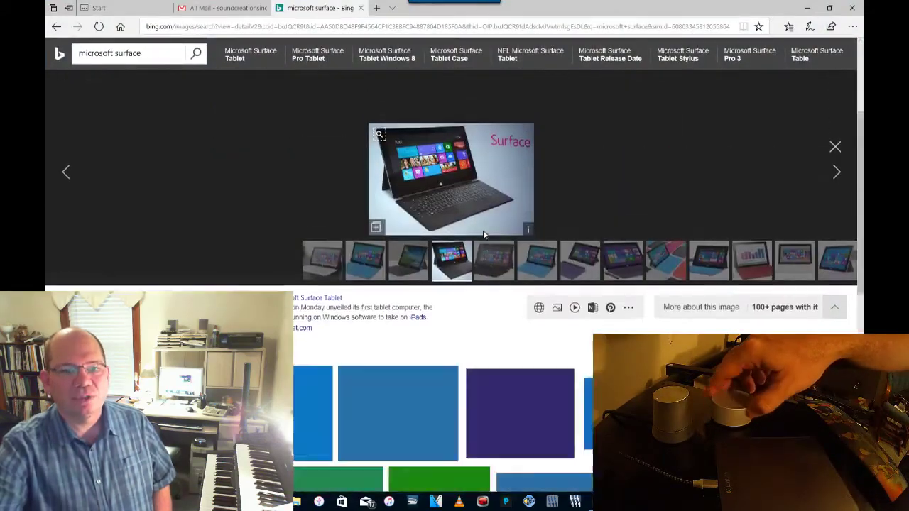
scroll(484, 235, "down", 3)
scroll(484, 235, "up", 3)
scroll(483, 235, "down", 3)
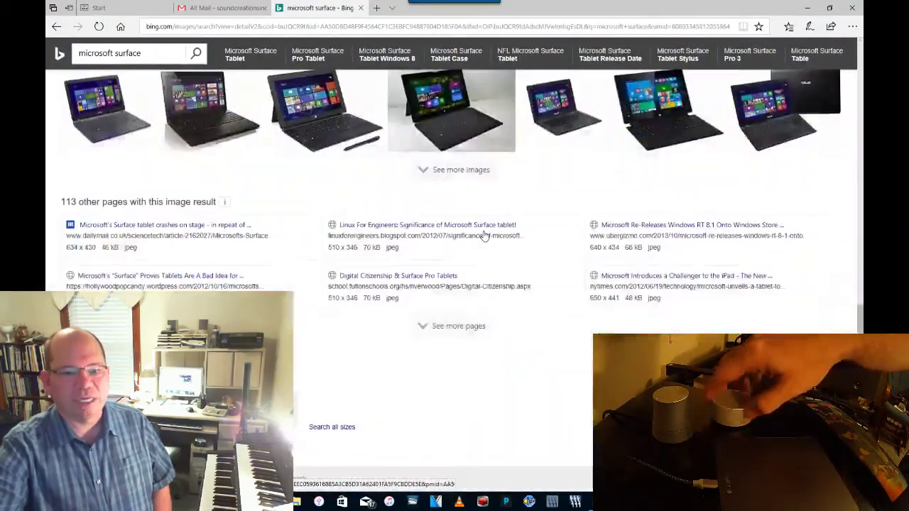
scroll(484, 235, "up", 3)
scroll(483, 236, "down", 3)
scroll(483, 235, "up", 3)
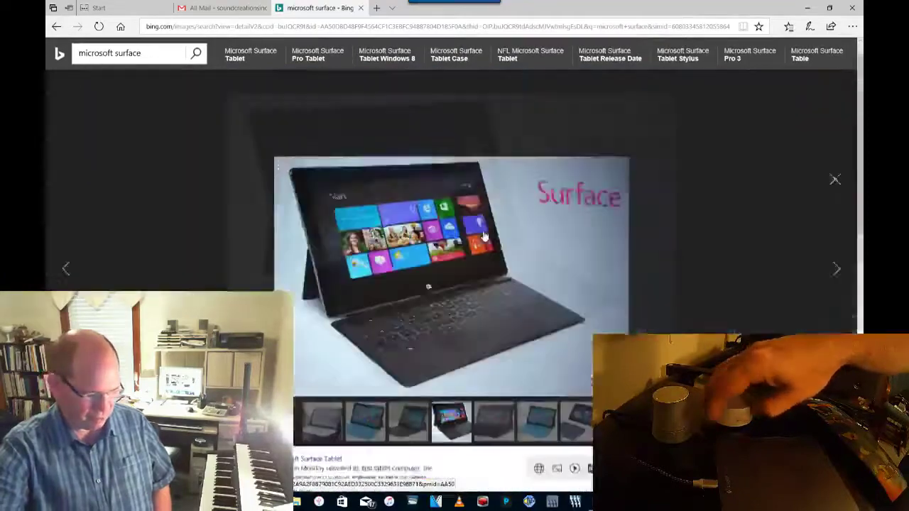
scroll(484, 236, "down", 3)
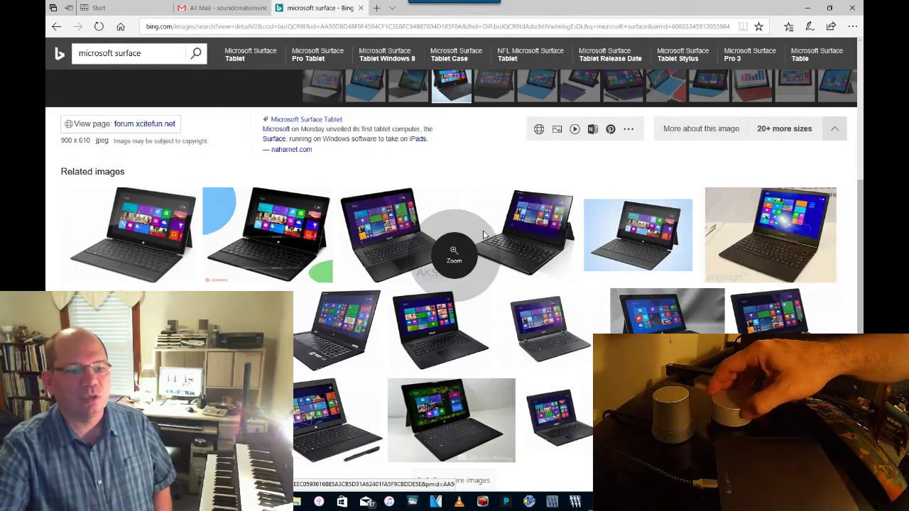
Zoom the Microsoft Surface image page in and out to view it at several magnifications
scroll(484, 235, "up", 1)
scroll(485, 235, "up", 2)
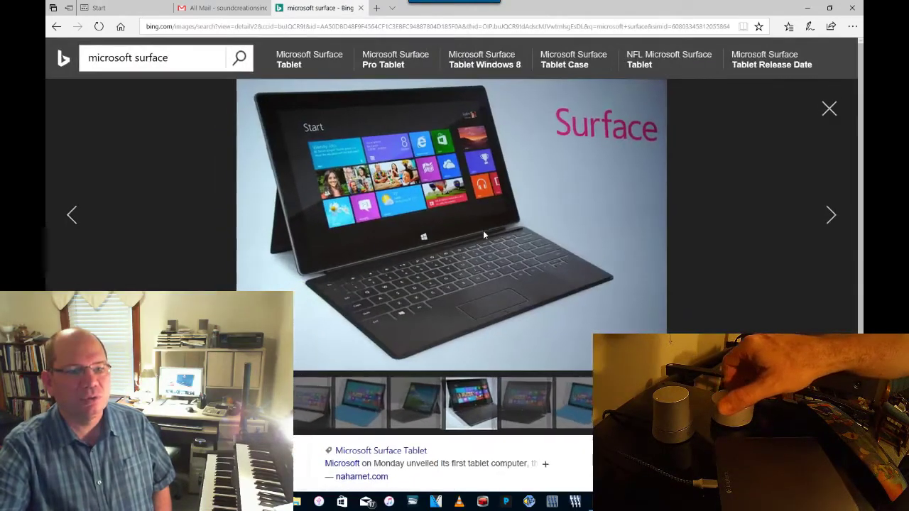
scroll(482, 235, "up", 4)
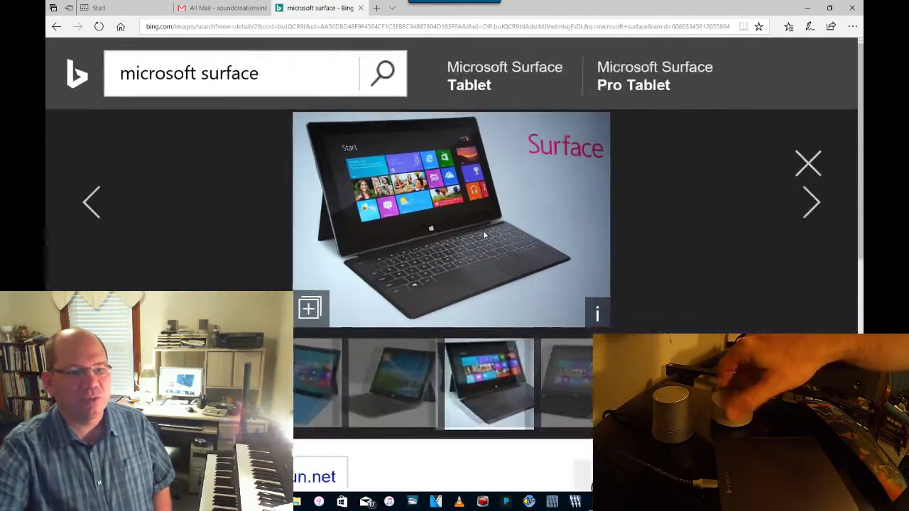
scroll(483, 235, "down", 4)
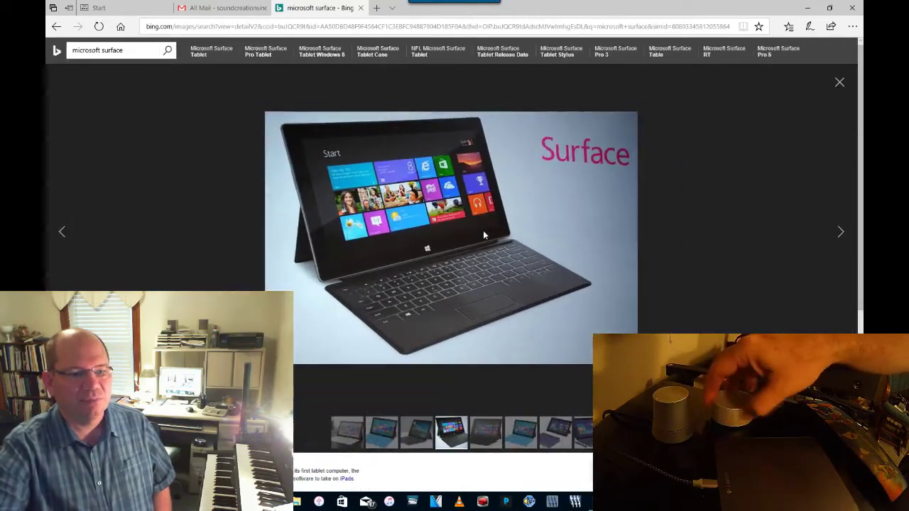
scroll(483, 235, "down", 2)
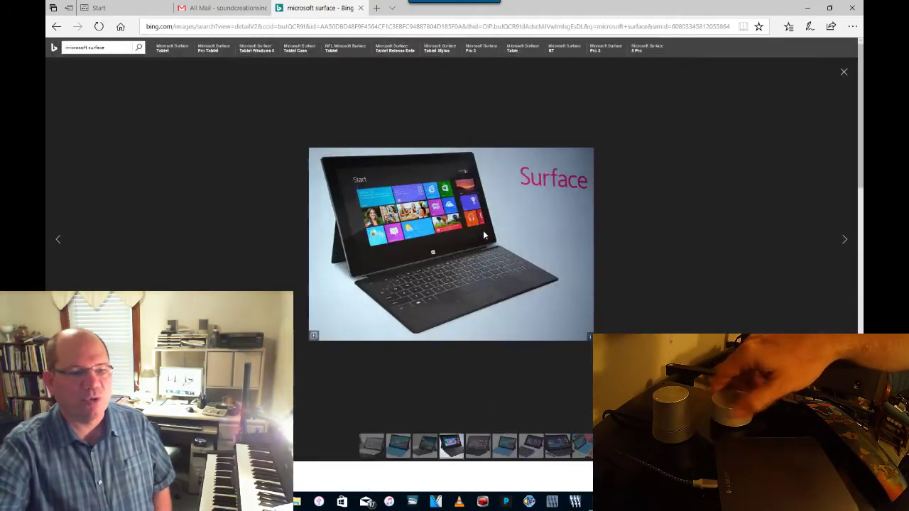
scroll(484, 235, "up", 5)
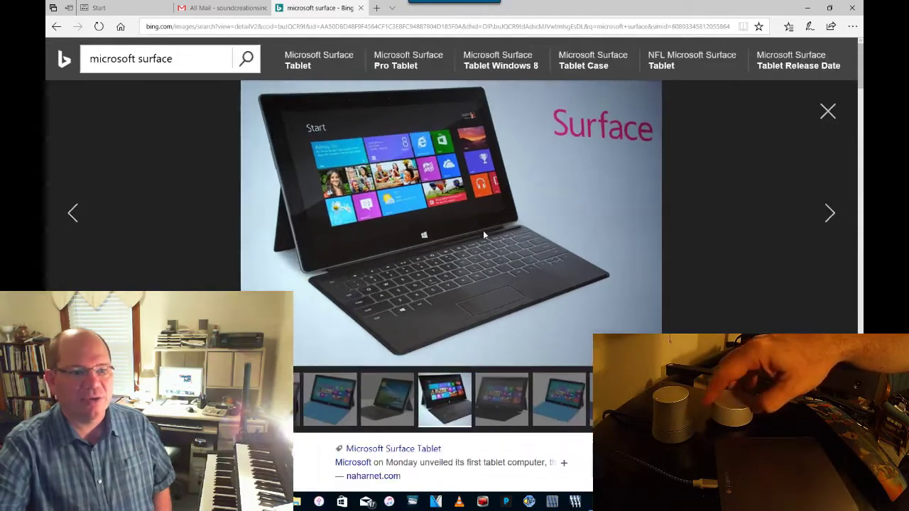
scroll(482, 230, "down", 2)
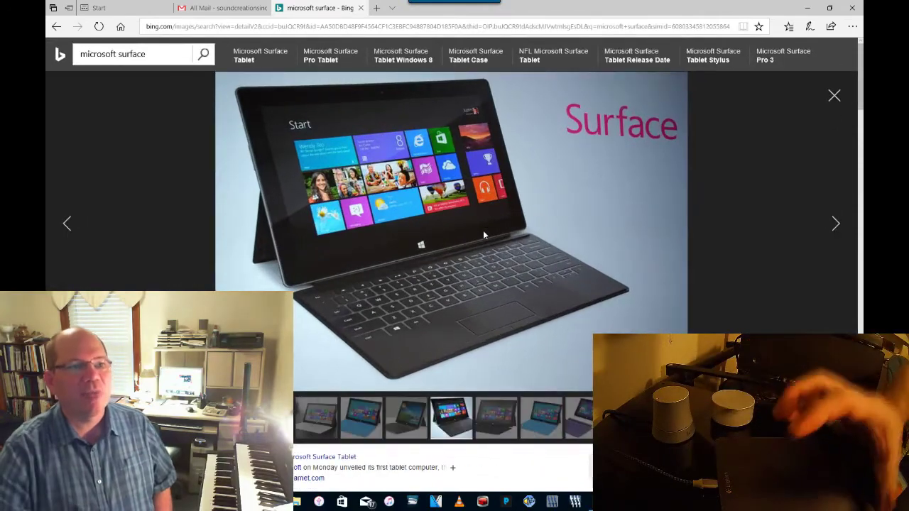
Minimize the browser, switch to the SONAR Platinum project and reposition the floating Inspector
left_click(809, 8)
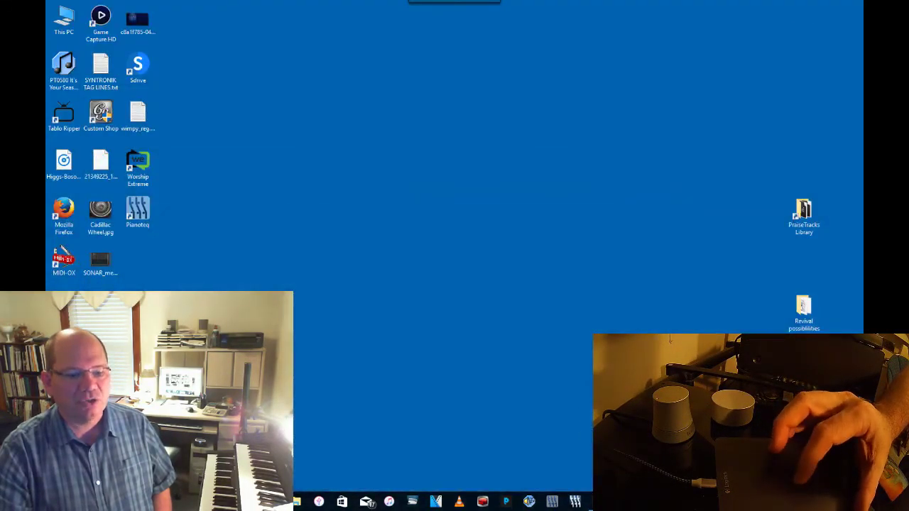
left_click(599, 501)
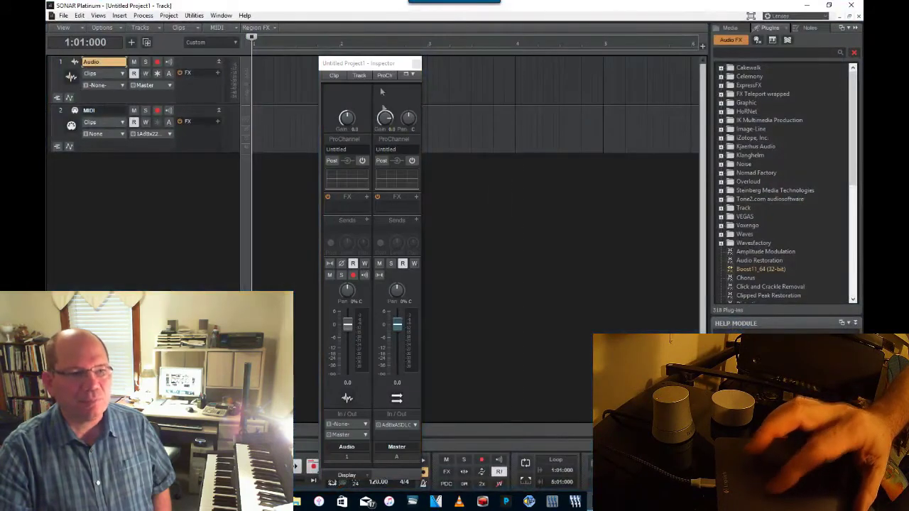
left_click_drag(363, 62, 348, 44)
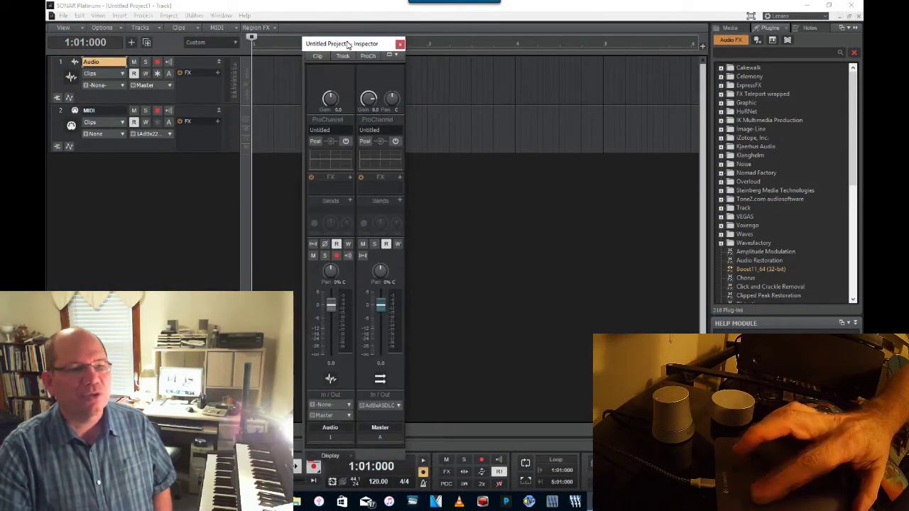
left_click(363, 4)
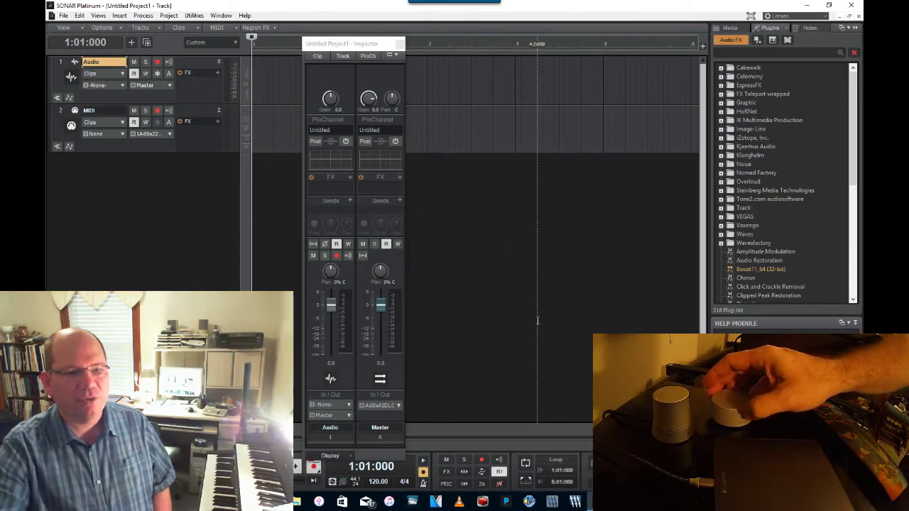
Make the Audio track about three times taller and set the track control display to All
left_click_drag(204, 106, 209, 341)
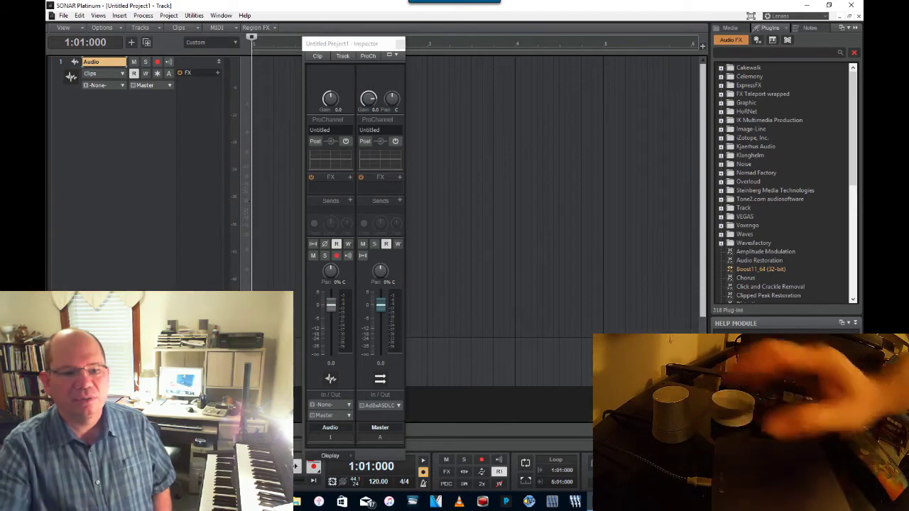
scroll(455, 221, "down", 3)
scroll(455, 222, "up", 3)
scroll(455, 222, "down", 3)
scroll(454, 222, "up", 3)
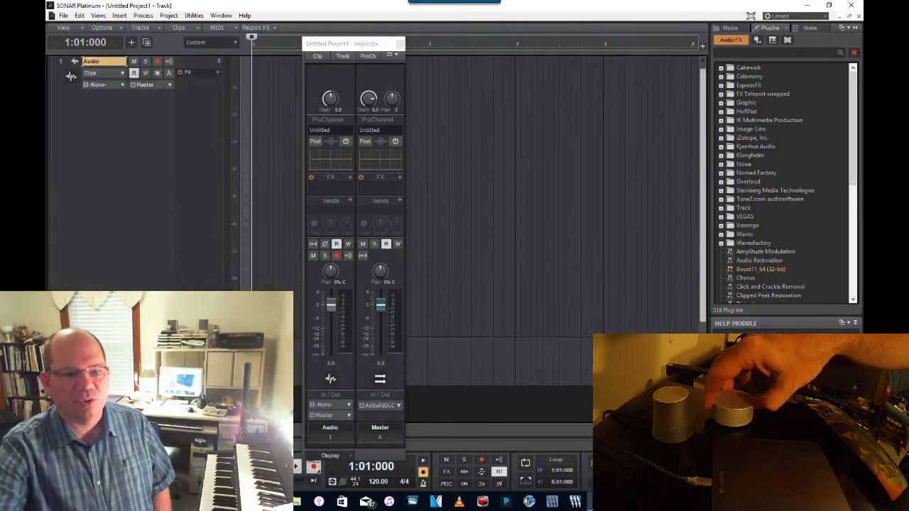
scroll(149, 170, "down", 3)
scroll(149, 170, "up", 3)
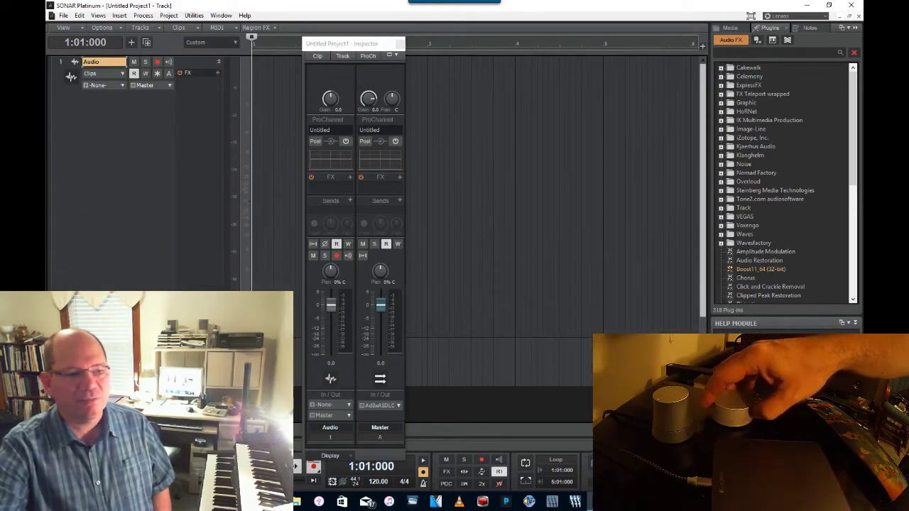
left_click_drag(200, 337, 200, 226)
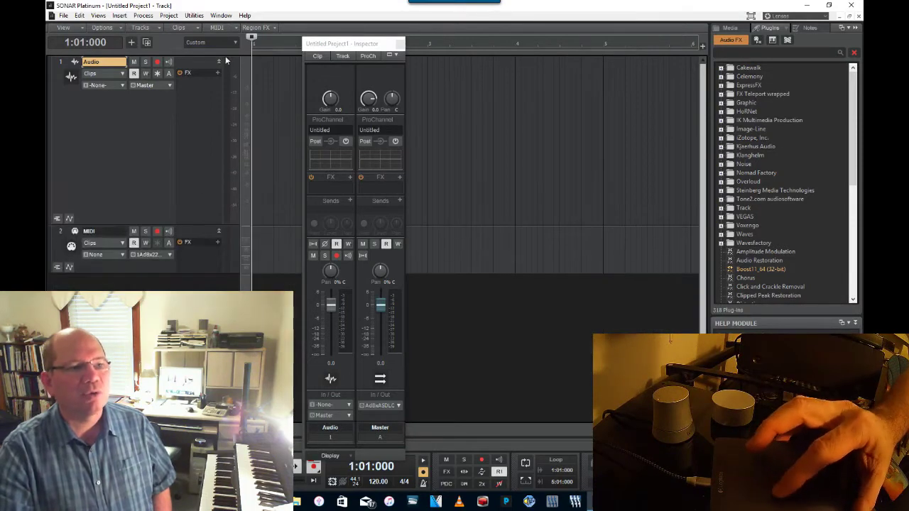
left_click(235, 45)
left_click(226, 55)
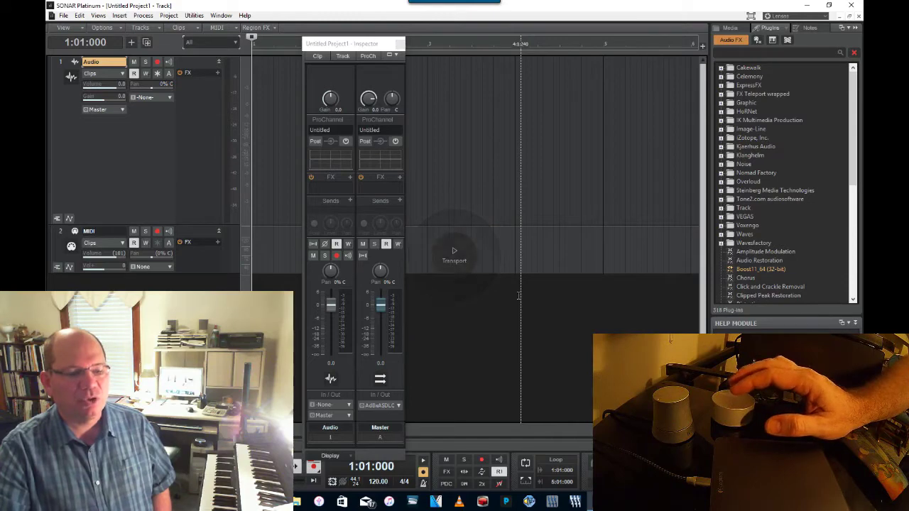
Start and stop the project's playback repeatedly from the beginning of the timeline
key("space")
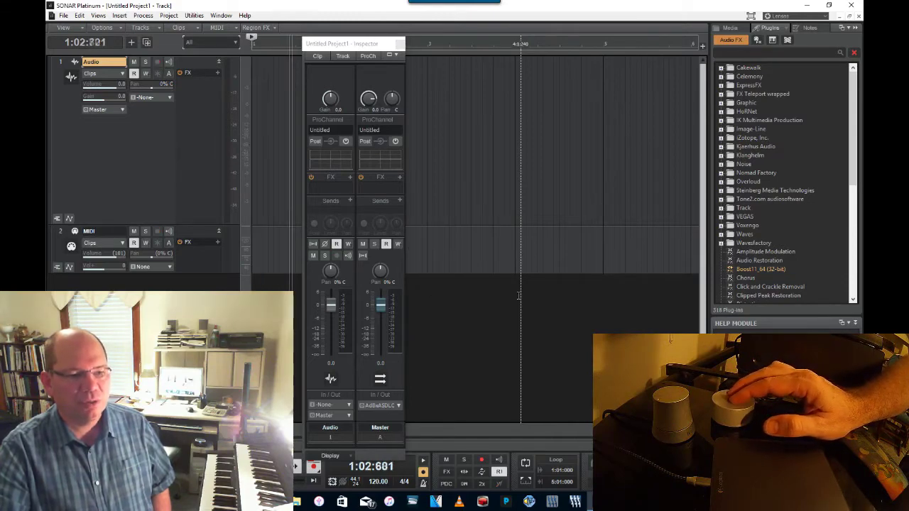
key("space")
key("space")
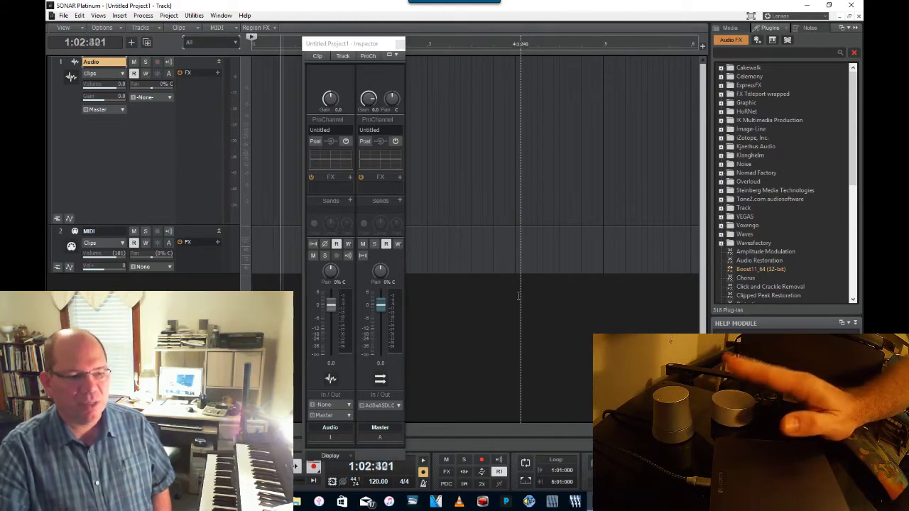
key("space")
key("space")
key("space")
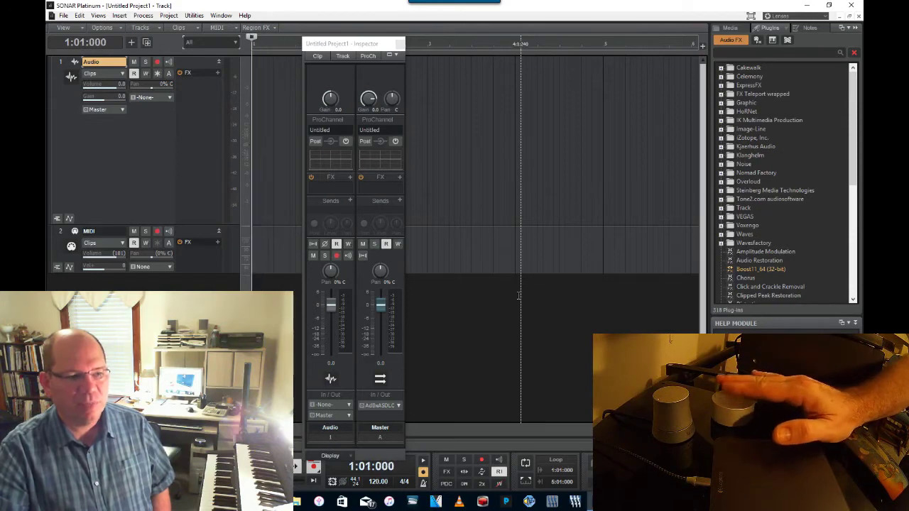
key("space")
key("space")
key("space")
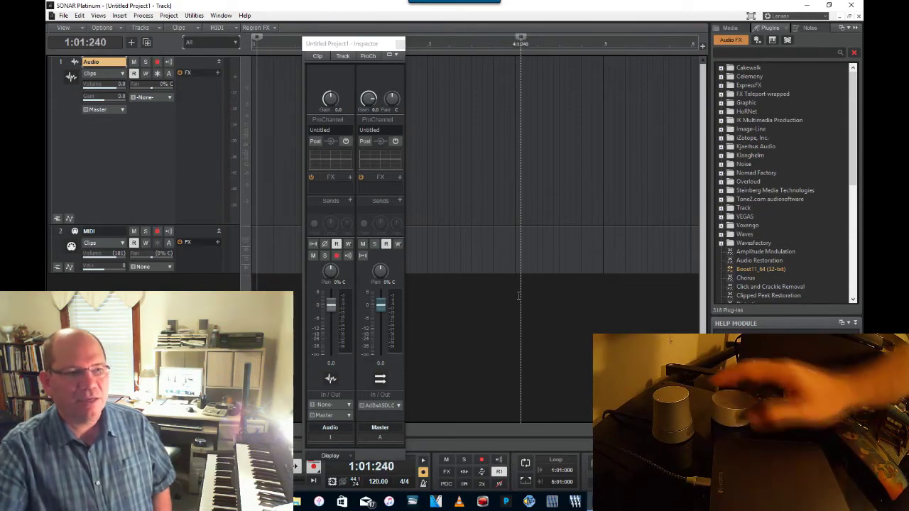
Scrub the now time forward and backward along the timeline, advancing through measures 4, 10, 14 and 16 past measure 19
key("Right")
key("Right")
key("Right")
key("Right")
key("Right")
key("Right")
key("Right")
key("Right")
key("Right")
key("Right")
key("Right")
key("Right")
key("Right")
key("Right")
key("Right")
key("Right")
key("Right")
key("Right")
key("Right")
key("Right")
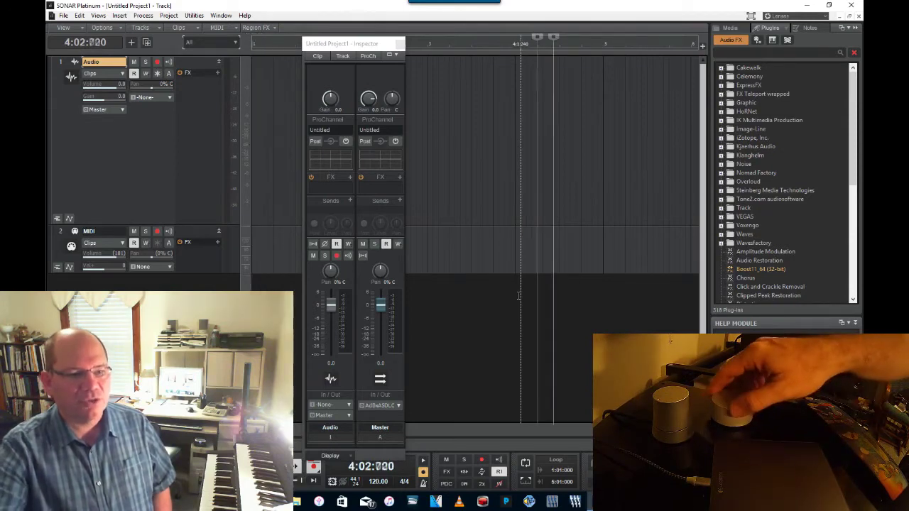
scroll(517, 295, "right", 17)
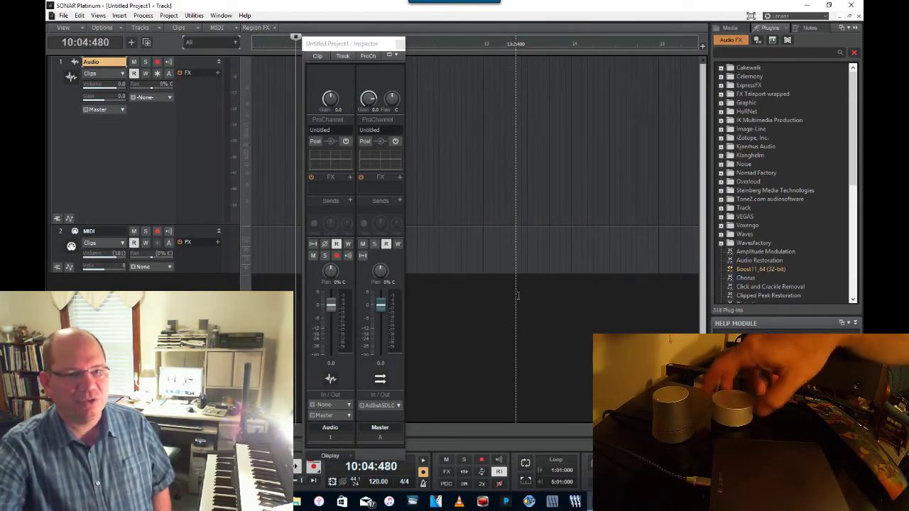
scroll(517, 295, "right", 10)
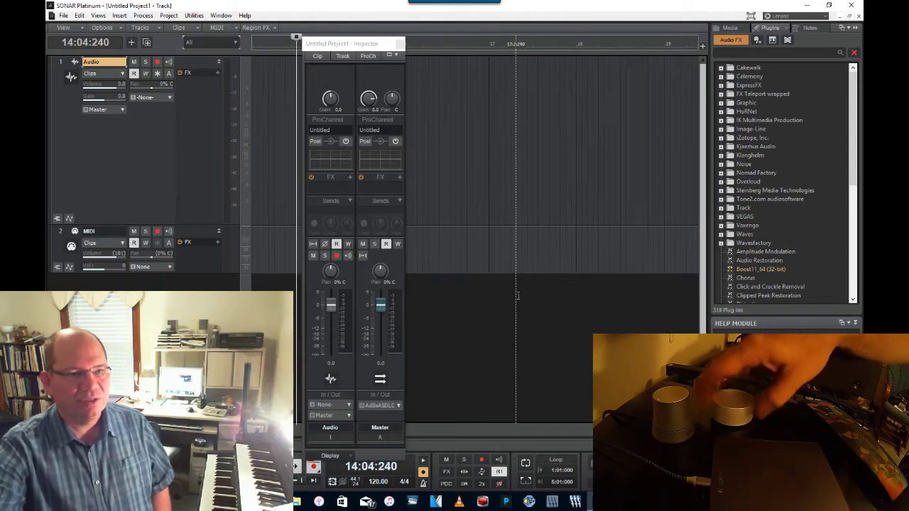
scroll(518, 295, "left", 3)
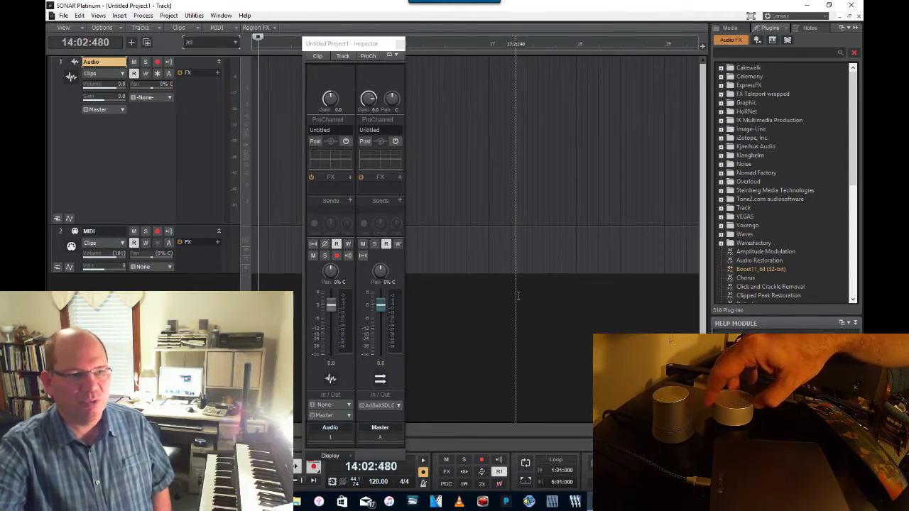
scroll(517, 295, "right", 6)
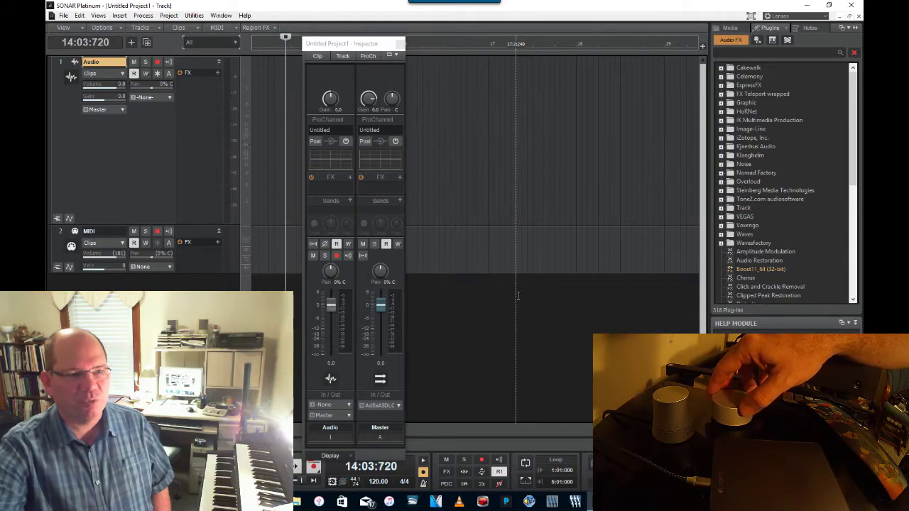
scroll(517, 295, "right", 2)
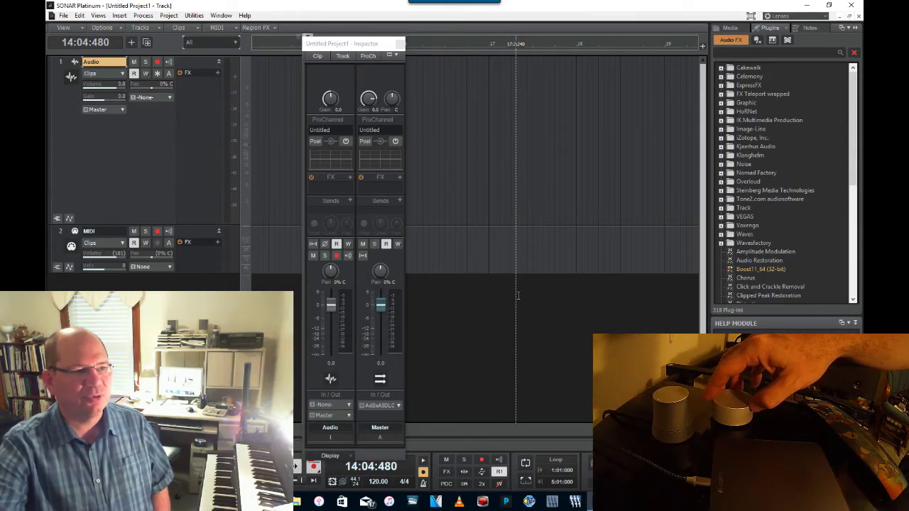
scroll(517, 295, "right", 16)
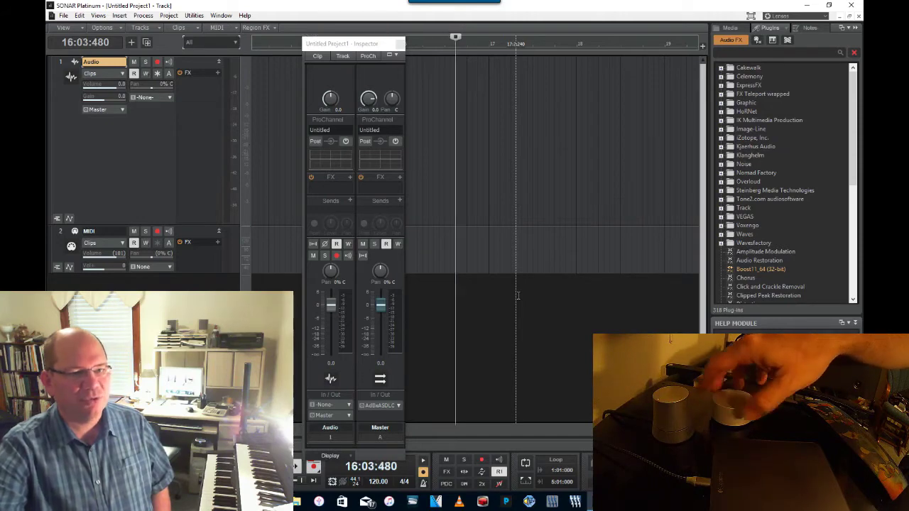
scroll(518, 295, "left", 4)
scroll(517, 295, "left", 2)
scroll(517, 295, "right", 5)
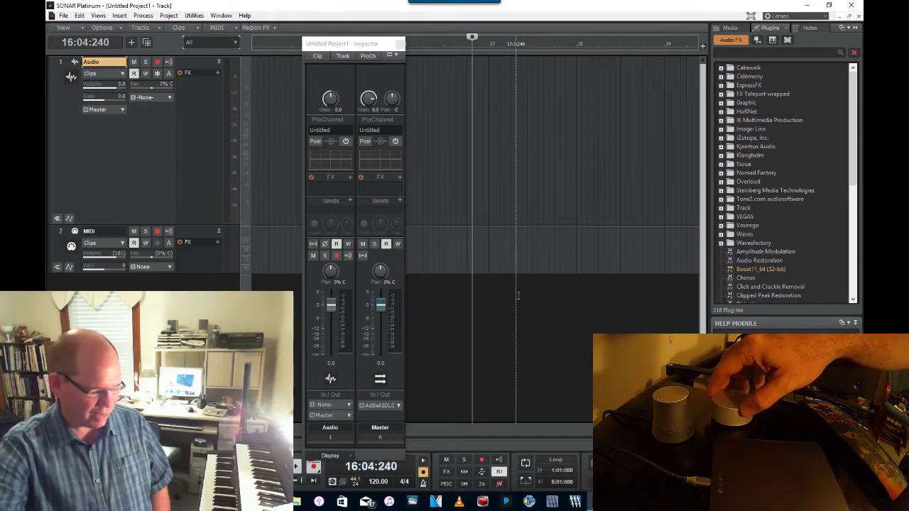
scroll(518, 295, "left", 5)
scroll(518, 295, "right", 20)
scroll(517, 296, "right", 6)
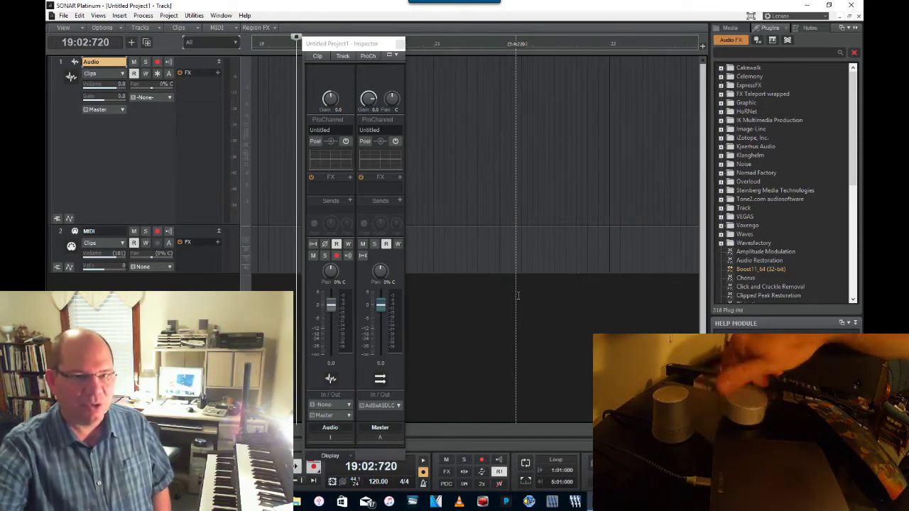
scroll(517, 295, "right", 20)
Play the project briefly around measure 24, and return the now time to the project start at 1:01:000
key("space")
scroll(518, 296, "right", 20)
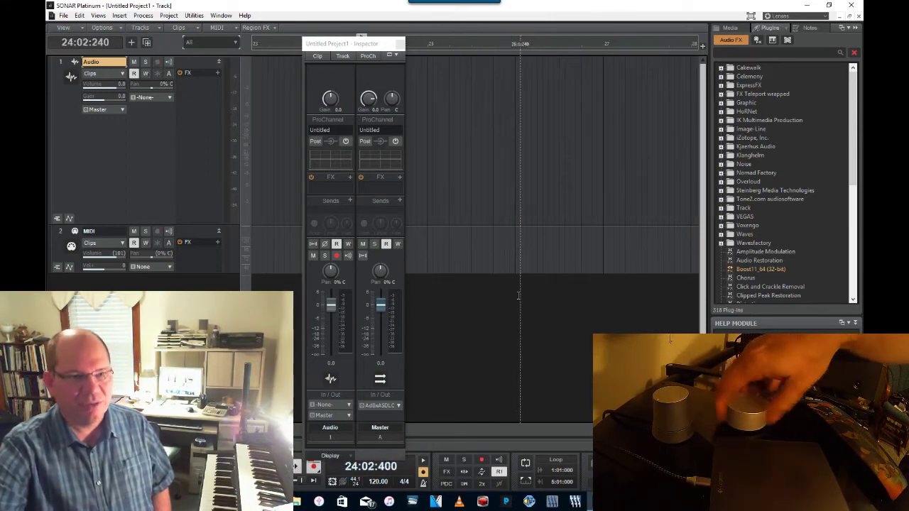
key("w")
scroll(518, 296, "right", 2)
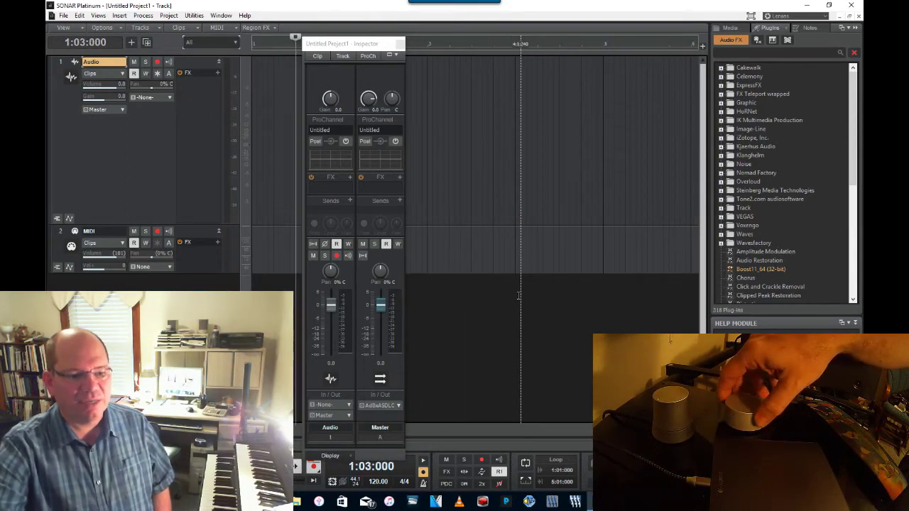
scroll(519, 295, "left", 3)
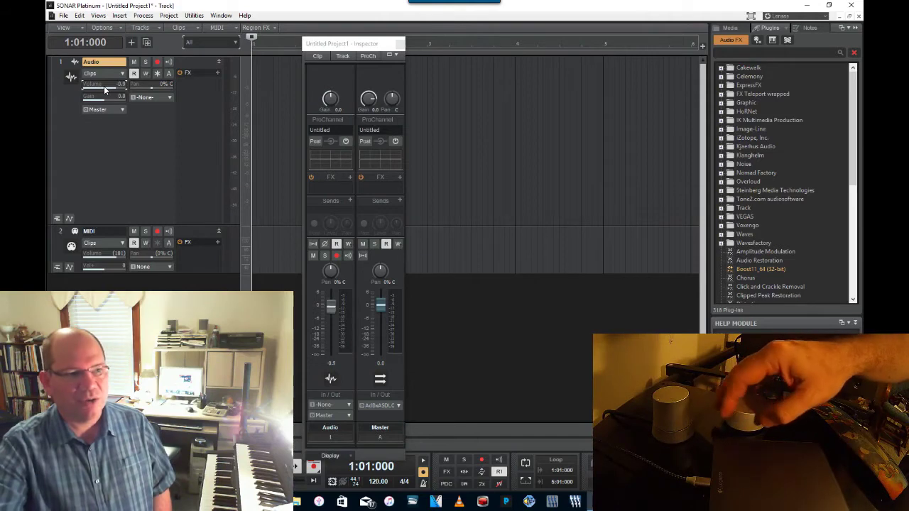
Sweep the Audio track's volume down and up repeatedly, leaving it at -7.0
scroll(105, 89, "down", 20)
scroll(105, 88, "up", 10)
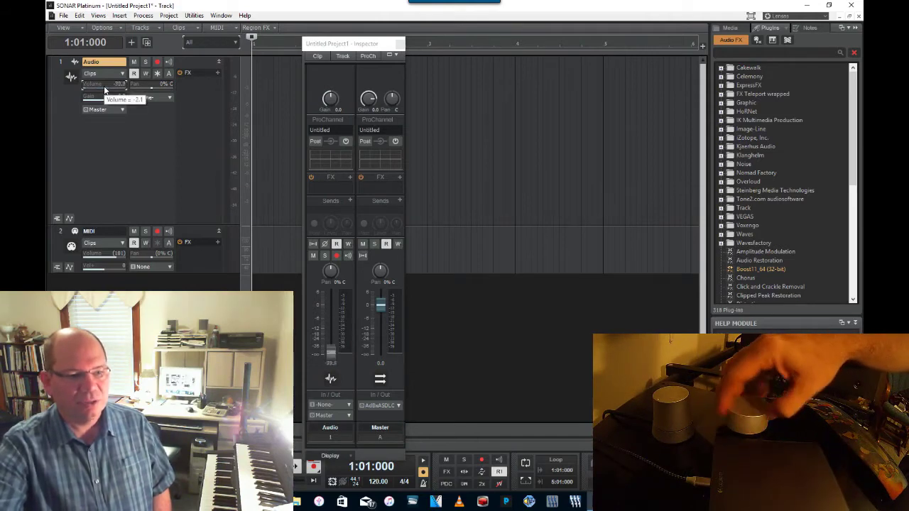
scroll(104, 89, "up", 6)
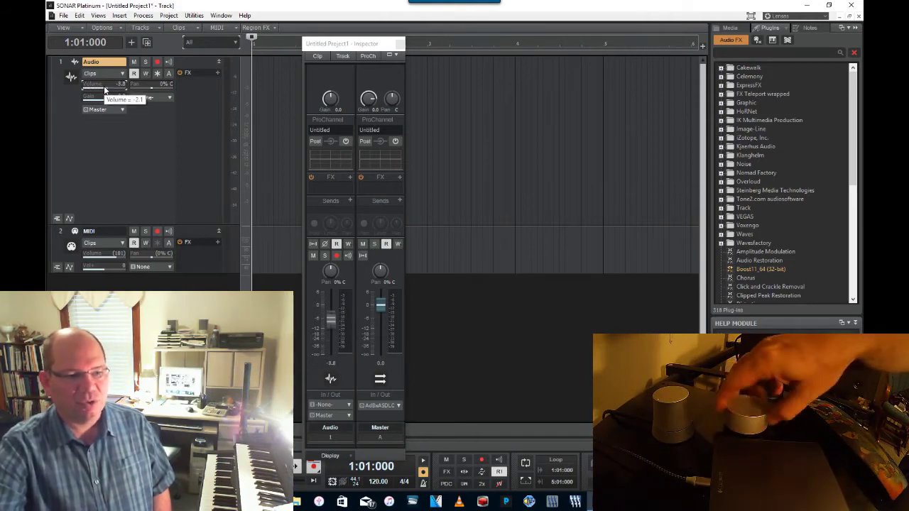
scroll(104, 89, "down", 4)
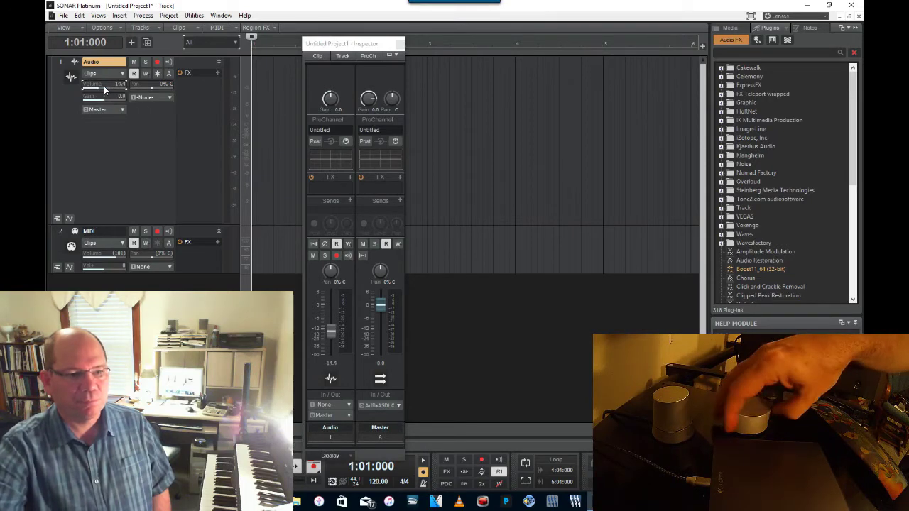
scroll(105, 89, "down", 2)
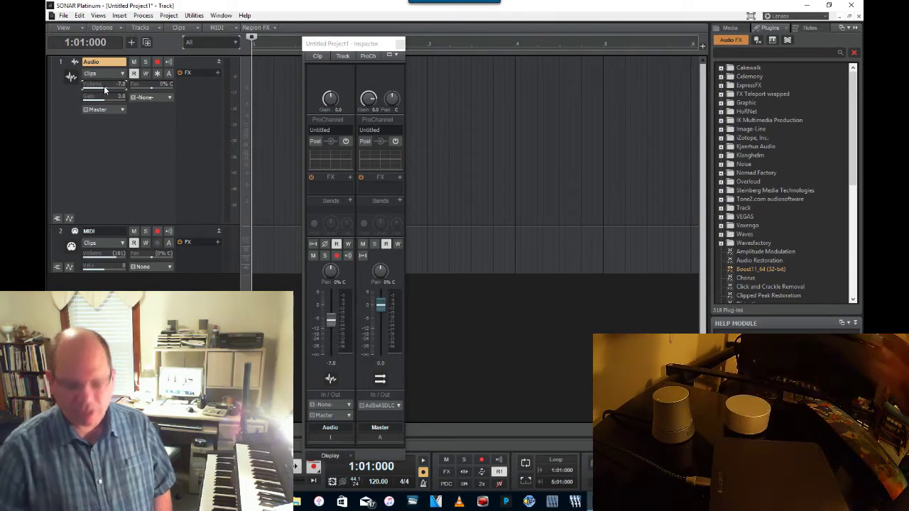
Switch the selection between the Audio and MIDI tracks, and set the MIDI track's volume to 66
key("Down")
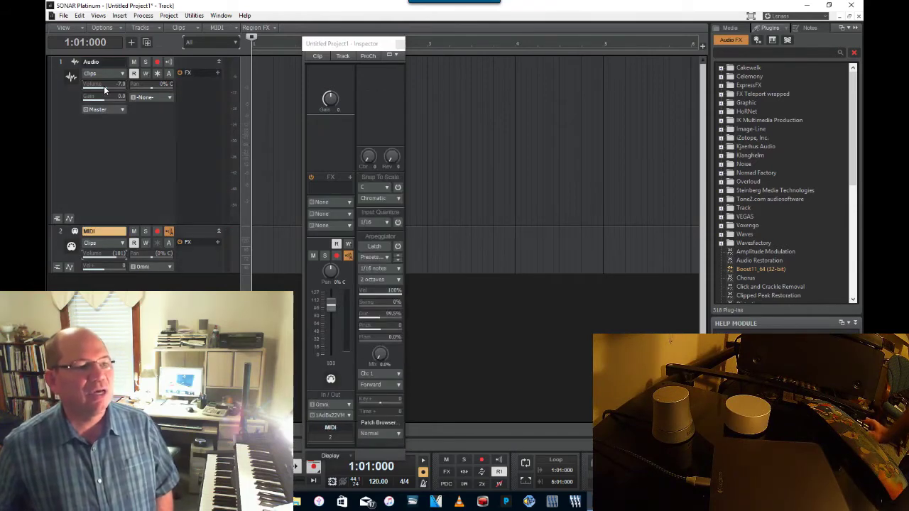
key("Up")
key("Down")
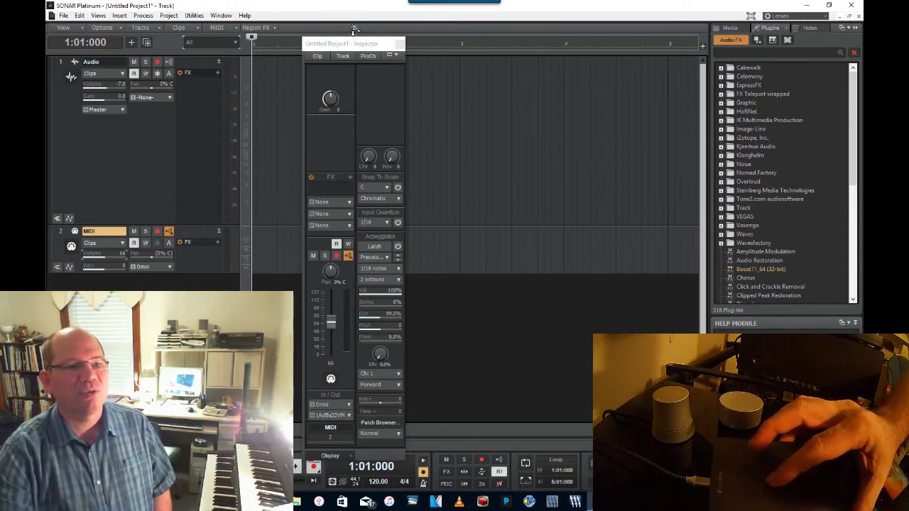
Dock the floating Inspector beside the track view, and narrow the track control area to widen the clips area
left_click_drag(352, 45, 117, 46)
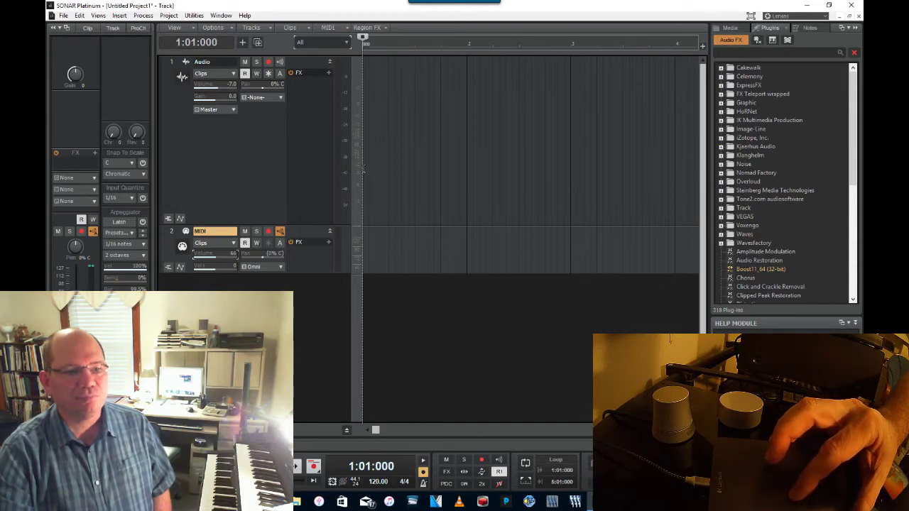
left_click_drag(362, 171, 293, 178)
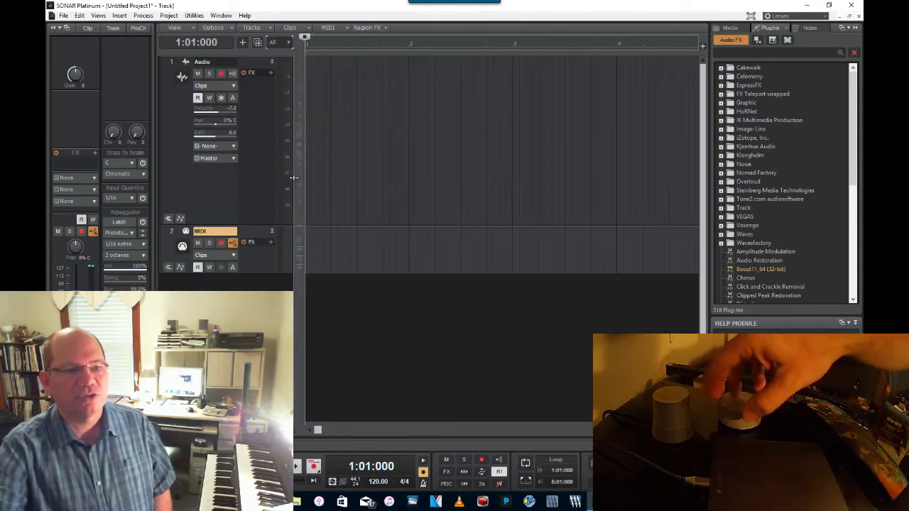
Zoom the timeline horizontally in and out several times, from fractions of a measure to hundreds of measures, ending with about 67 measures in view
key("ctrl+Right")
key("ctrl+Right")
key("ctrl+Right")
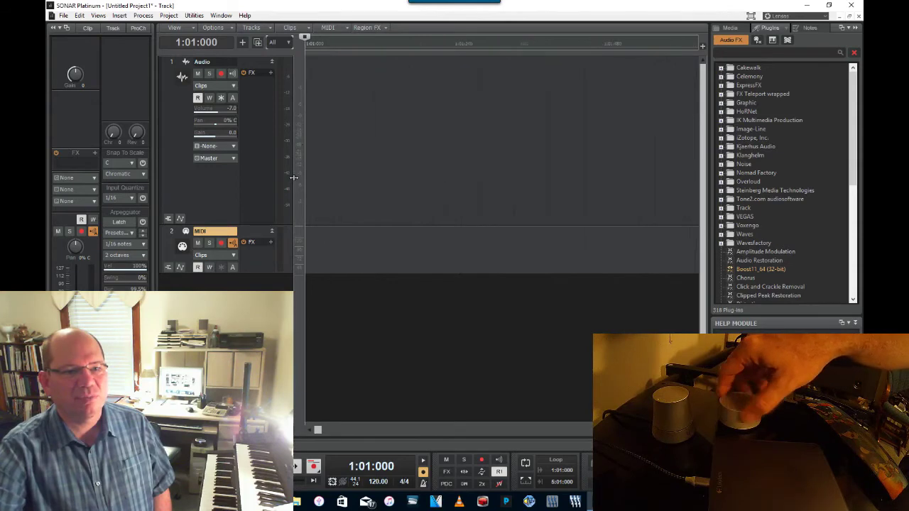
scroll(293, 177, "down", 3)
scroll(293, 178, "up", 4)
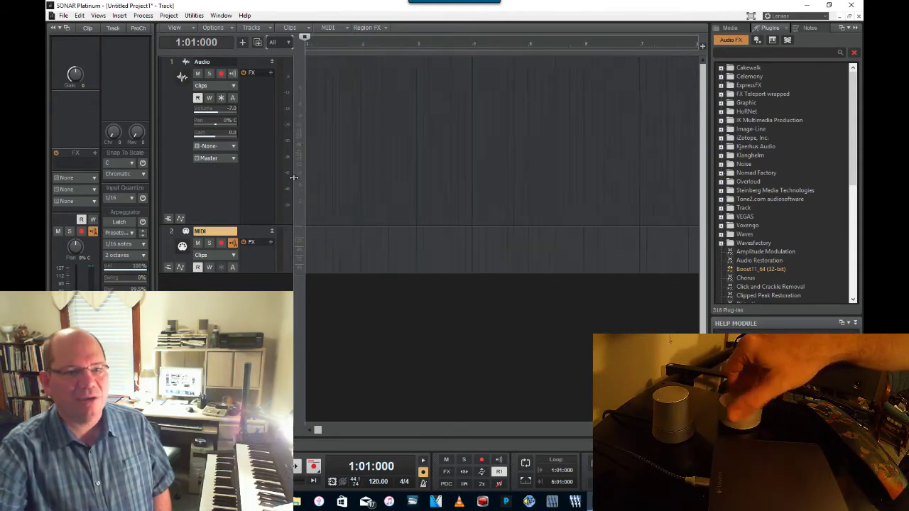
scroll(293, 177, "down", 3)
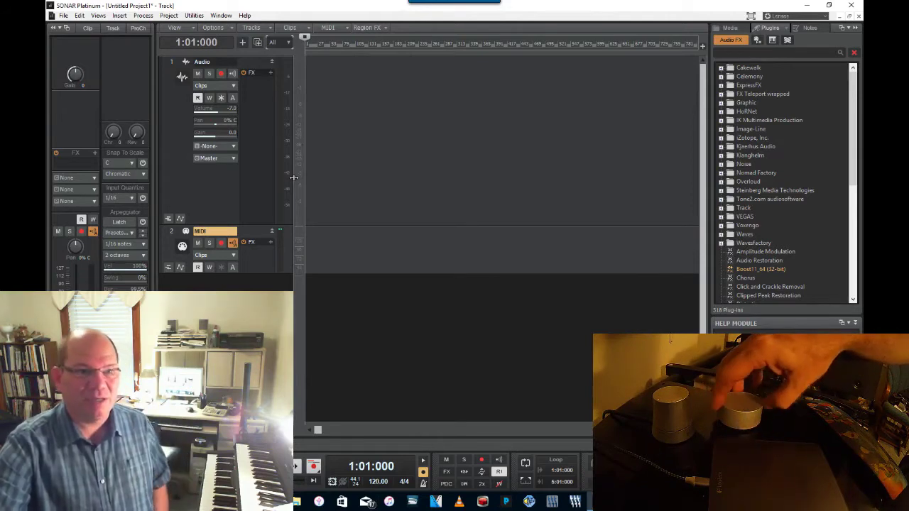
key("ctrl+Right")
key("ctrl+Right")
key("ctrl+Right")
key("ctrl+Right")
key("ctrl+Right")
key("ctrl+Right")
key("ctrl+Right")
key("ctrl+Right")
key("ctrl+Right")
key("ctrl+Right")
key("ctrl+Right")
key("ctrl+Right")
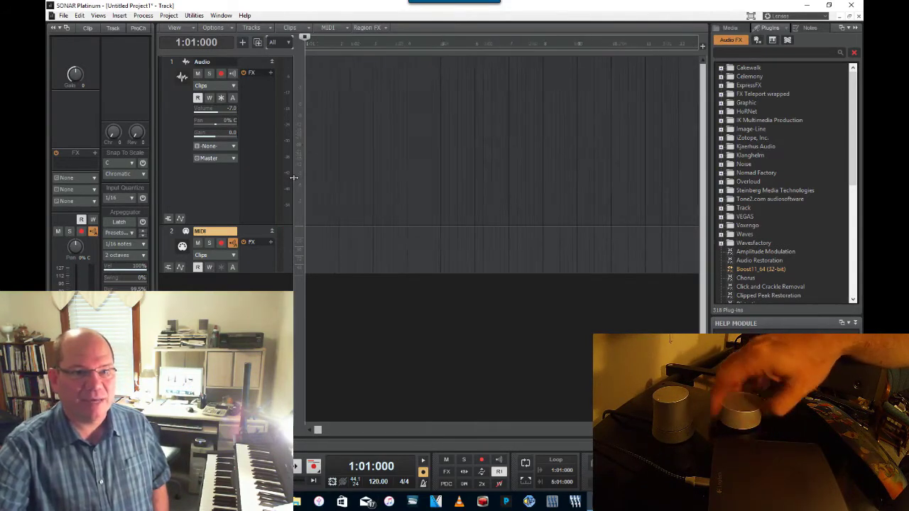
scroll(293, 177, "down", 5)
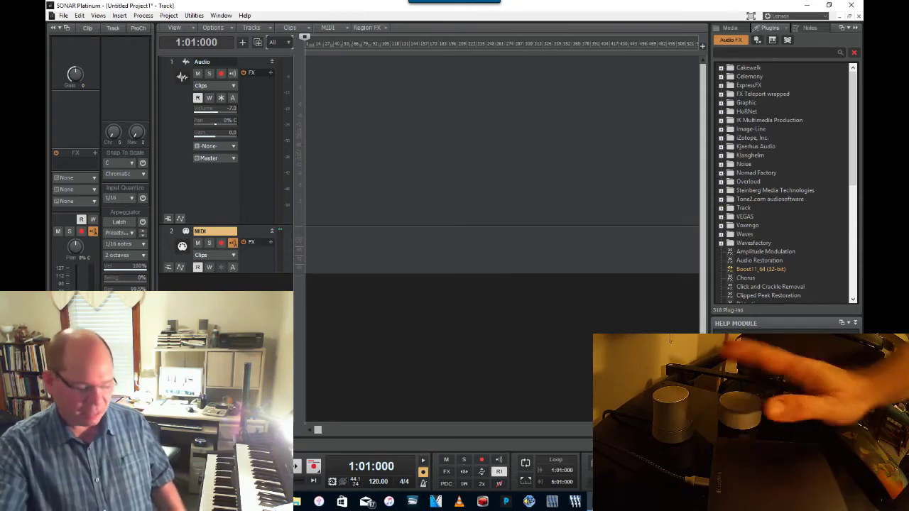
key("ctrl+Right")
scroll(502, 142, "up", 5)
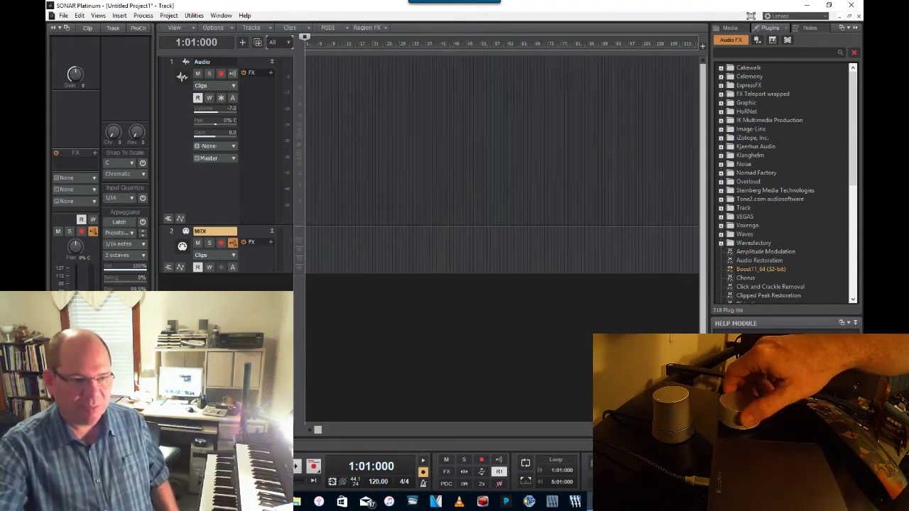
scroll(502, 142, "up", 2)
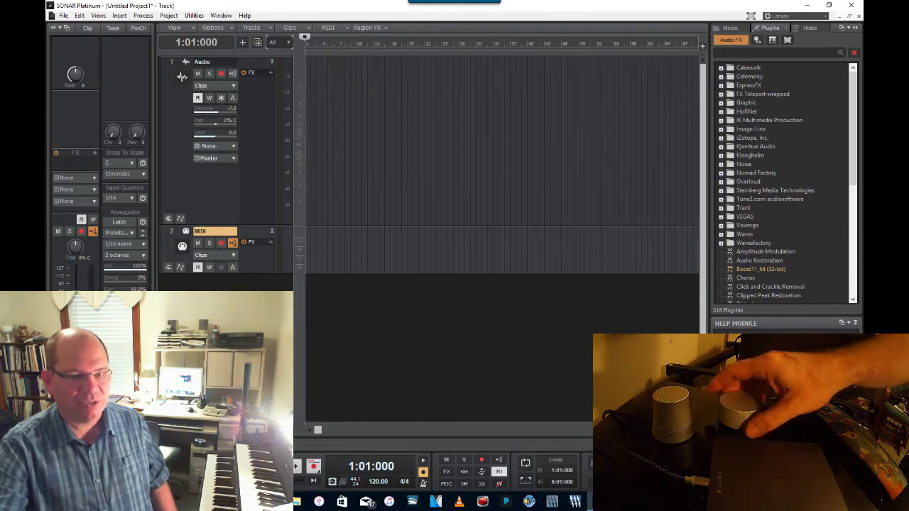